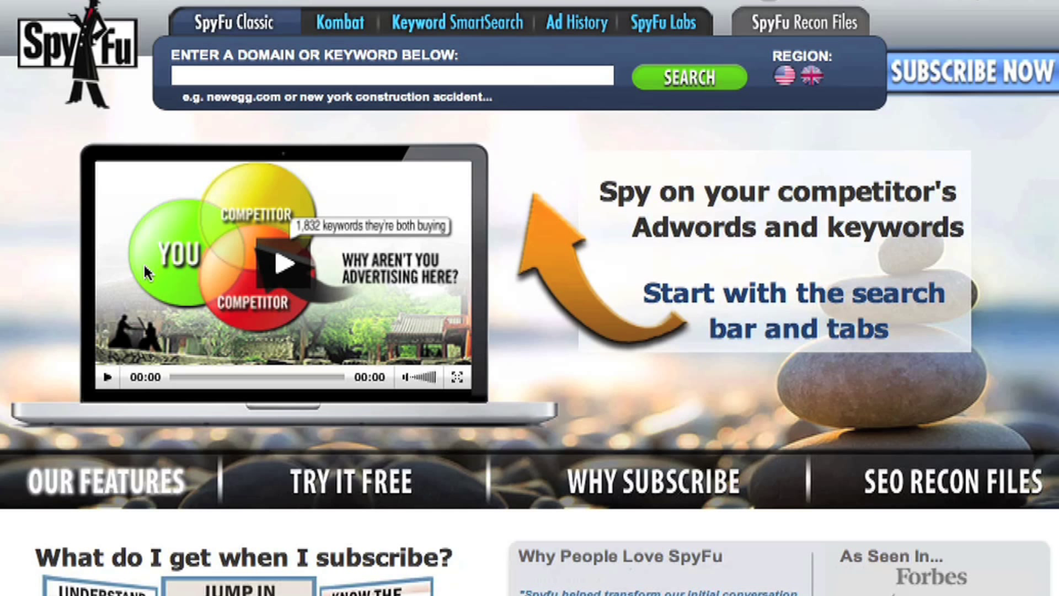
# Step: Open SpyFu's Kombat domain comparison page from the home page
pyautogui.click(362, 32)
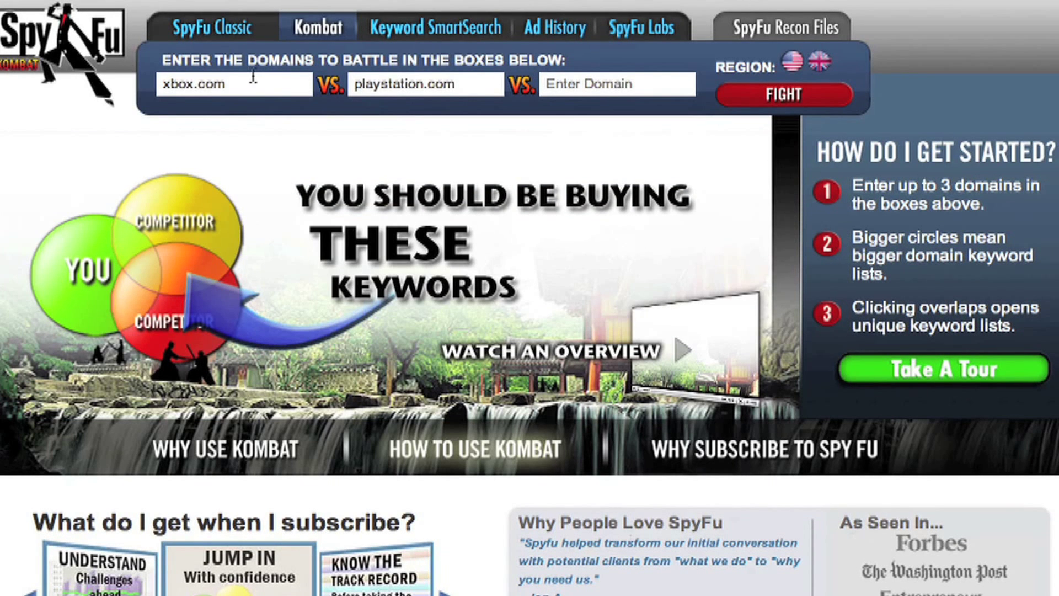
# Step: Replace the sample domains with att.com, verizon.com and sprint.com and run the Kombat comparison
pyautogui.click(251, 89)
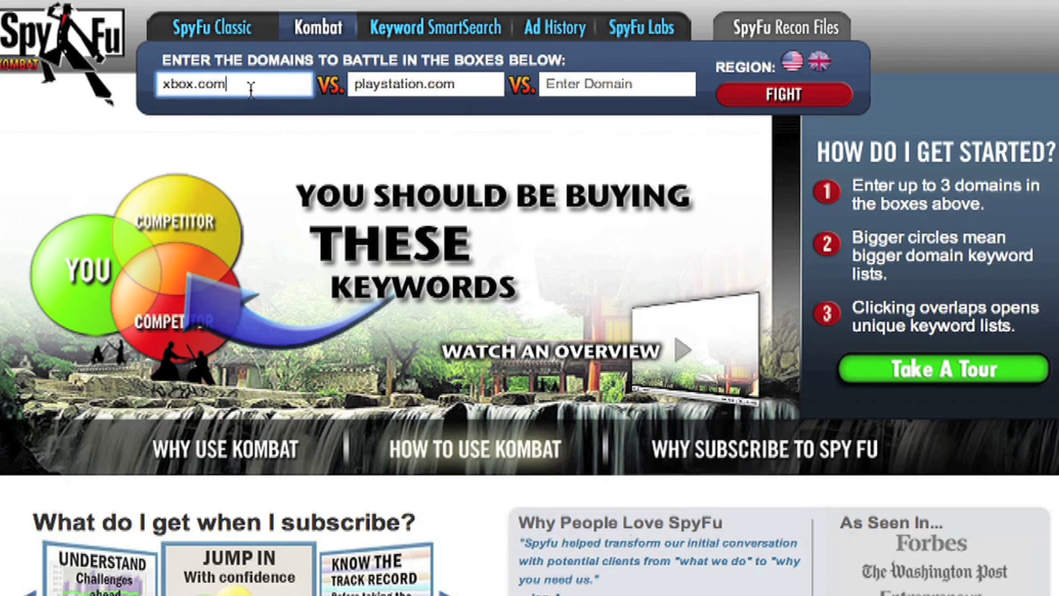
pyautogui.tripleClick(251, 89)
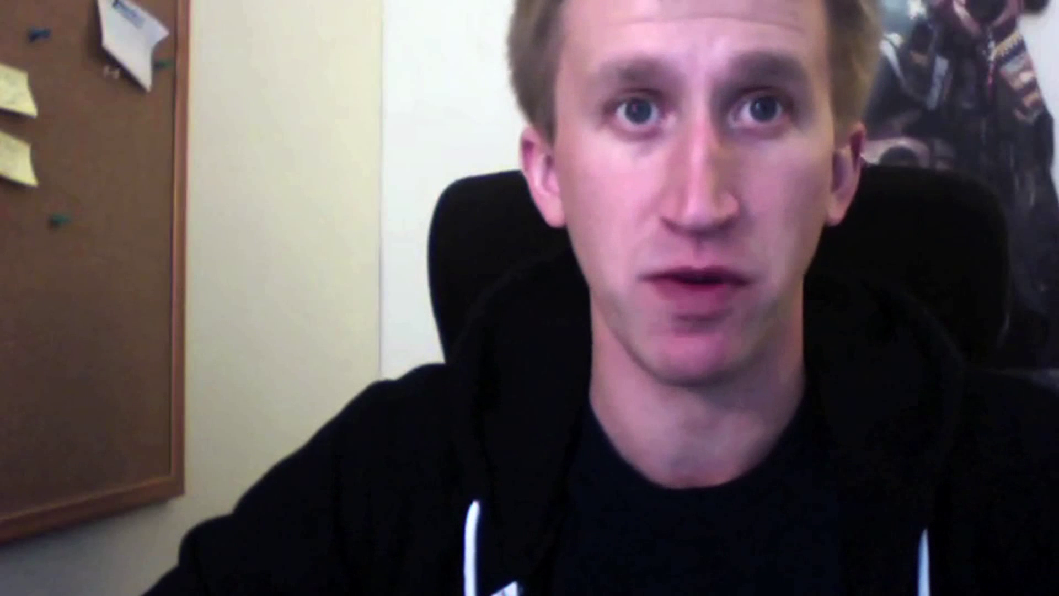
pyautogui.write('att')
pyautogui.write('.com')
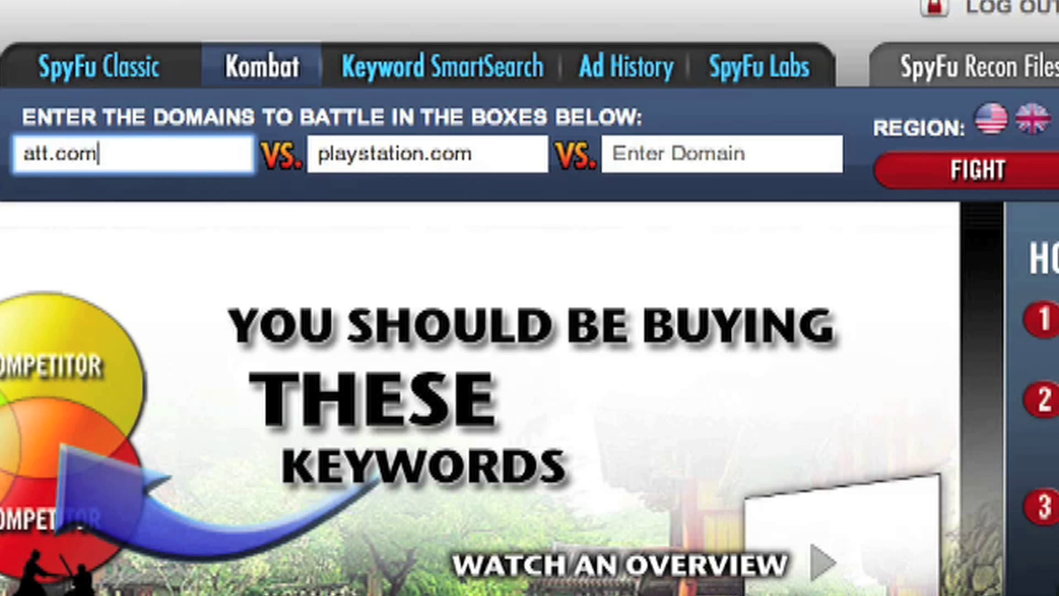
pyautogui.press('Tab')
pyautogui.write('verizon.com')
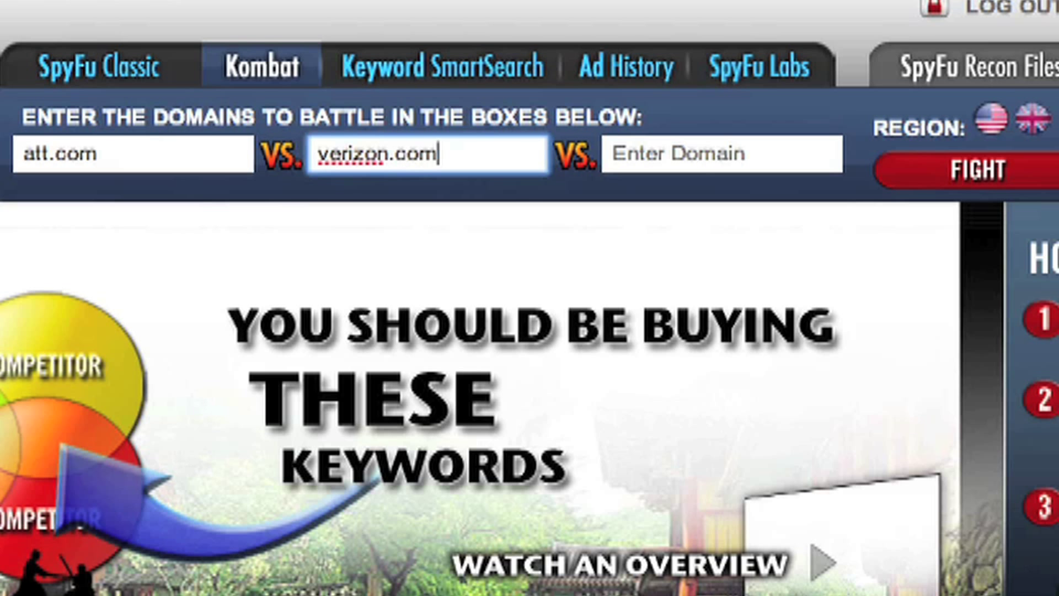
pyautogui.press('Tab')
pyautogui.write('sprint.com')
pyautogui.press('Return')
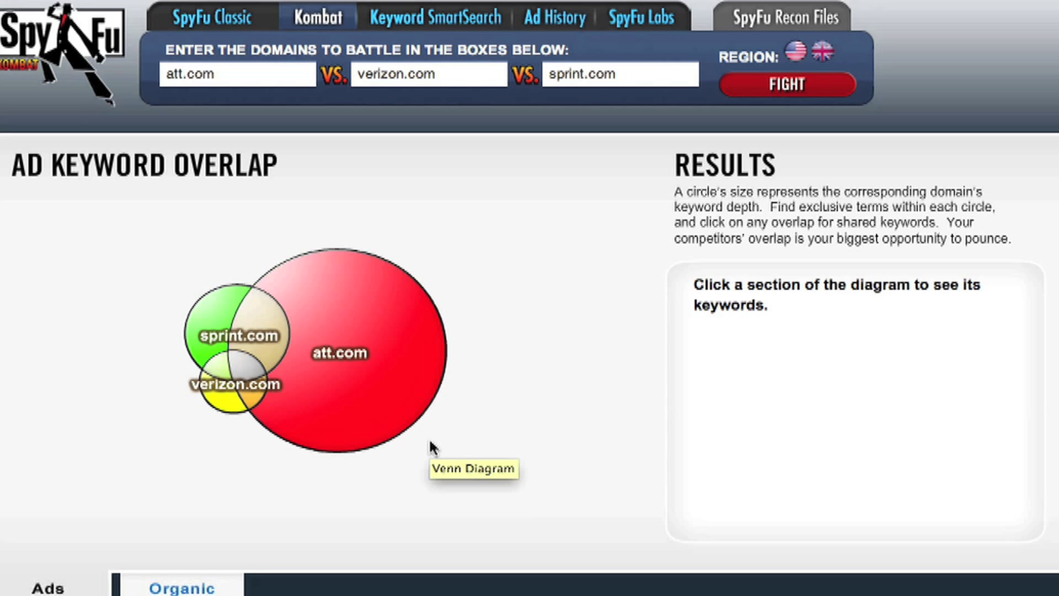
# Step: Check the ad overlap counts, then switch the Venn diagram to Organic keyword overlap
pyautogui.moveTo(371, 418)
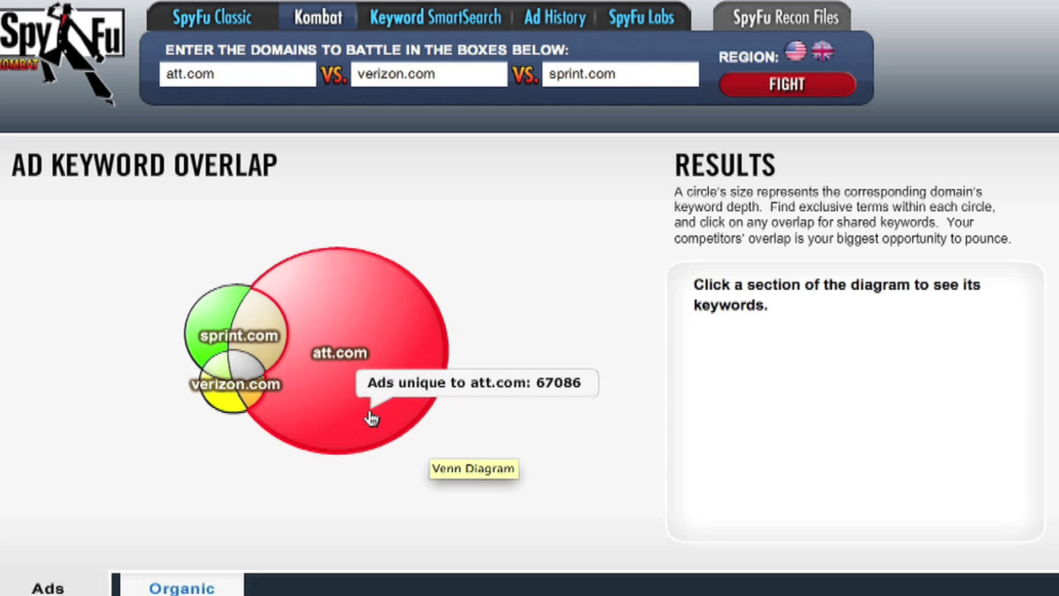
pyautogui.moveTo(216, 407)
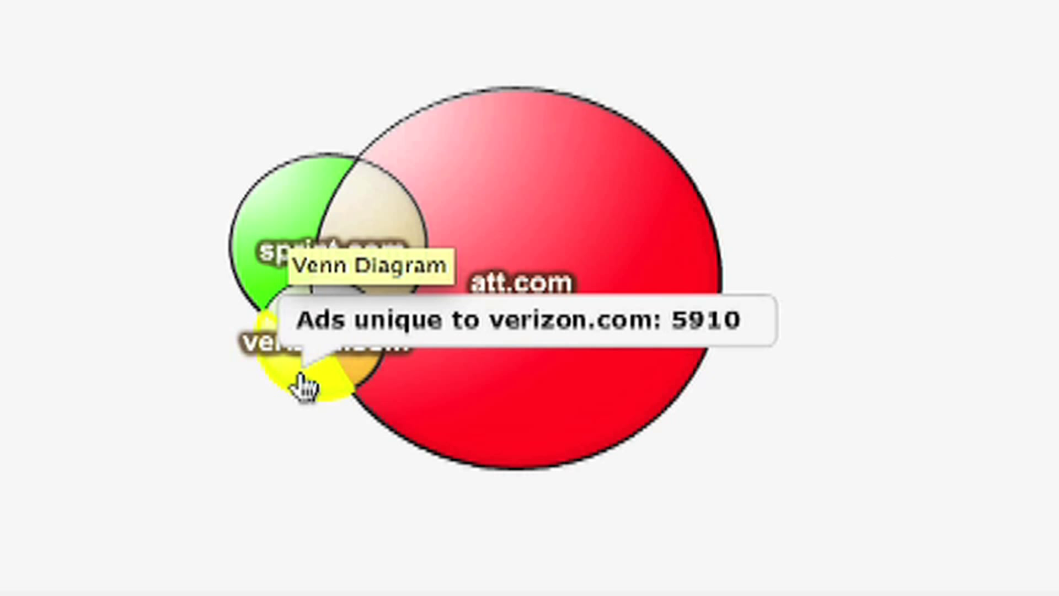
pyautogui.moveTo(373, 219)
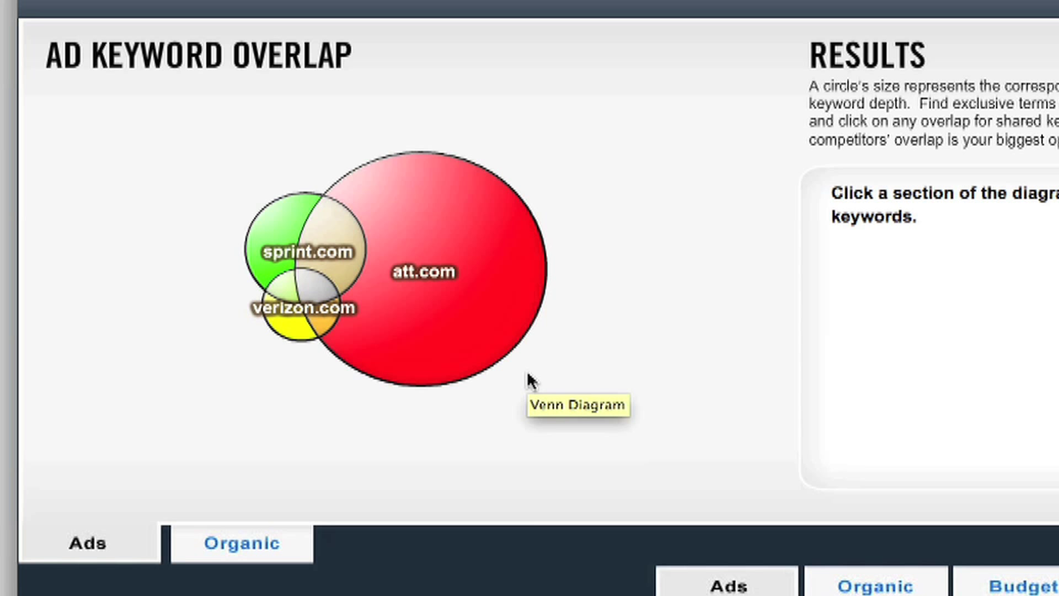
pyautogui.moveTo(458, 348)
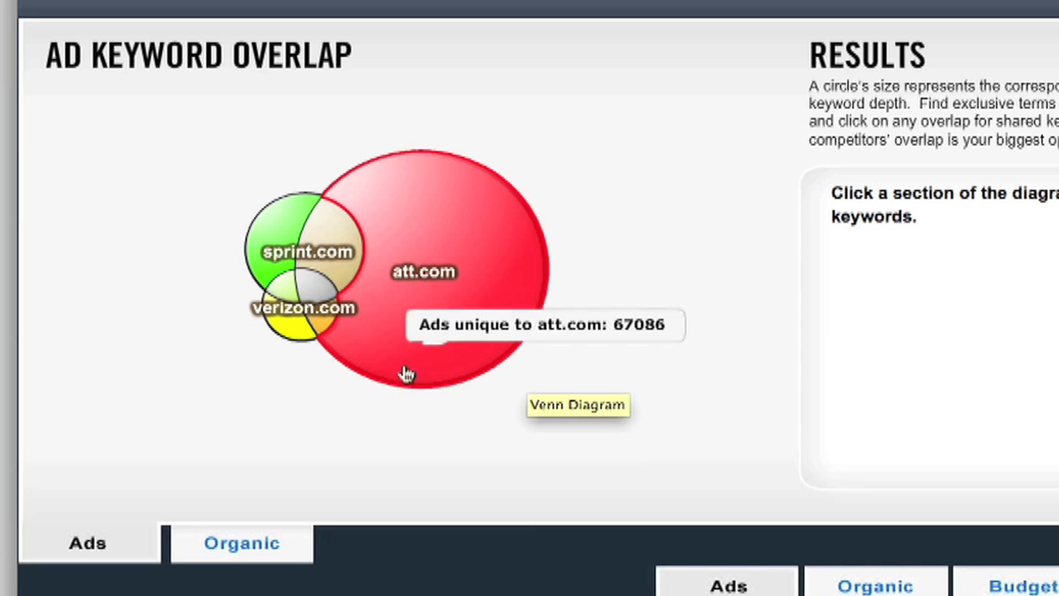
pyautogui.click(243, 544)
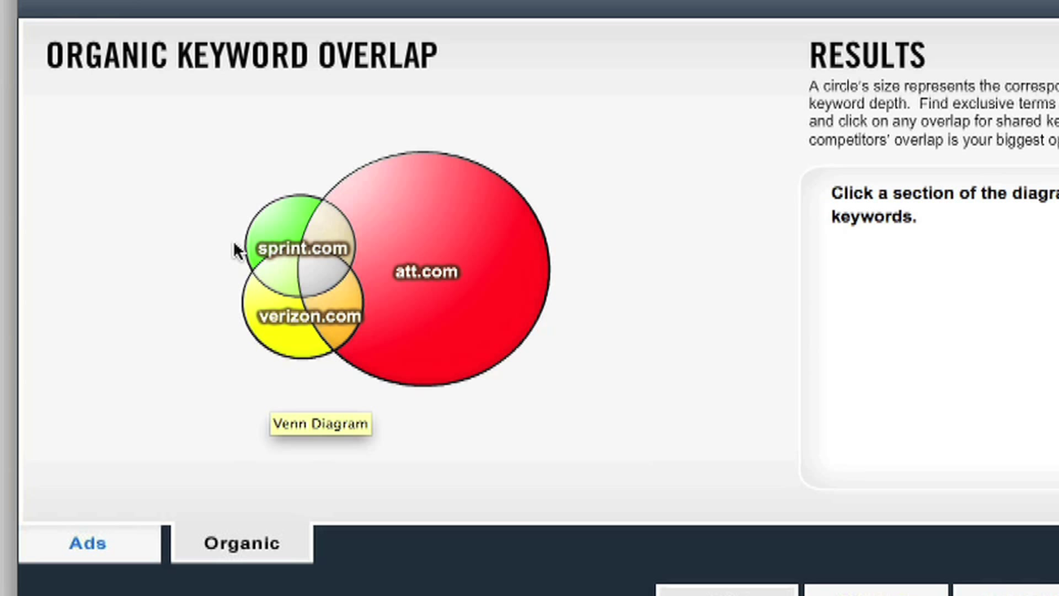
# Step: Return to the Ads overlap and list the 1568 keywords shared by all three domains
pyautogui.click(66, 560)
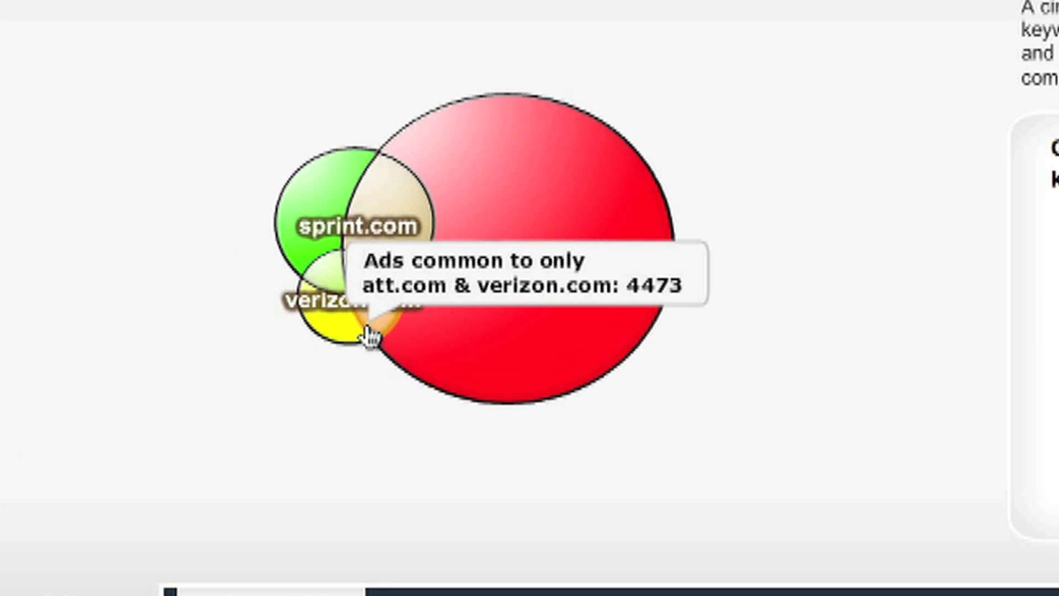
pyautogui.moveTo(289, 298)
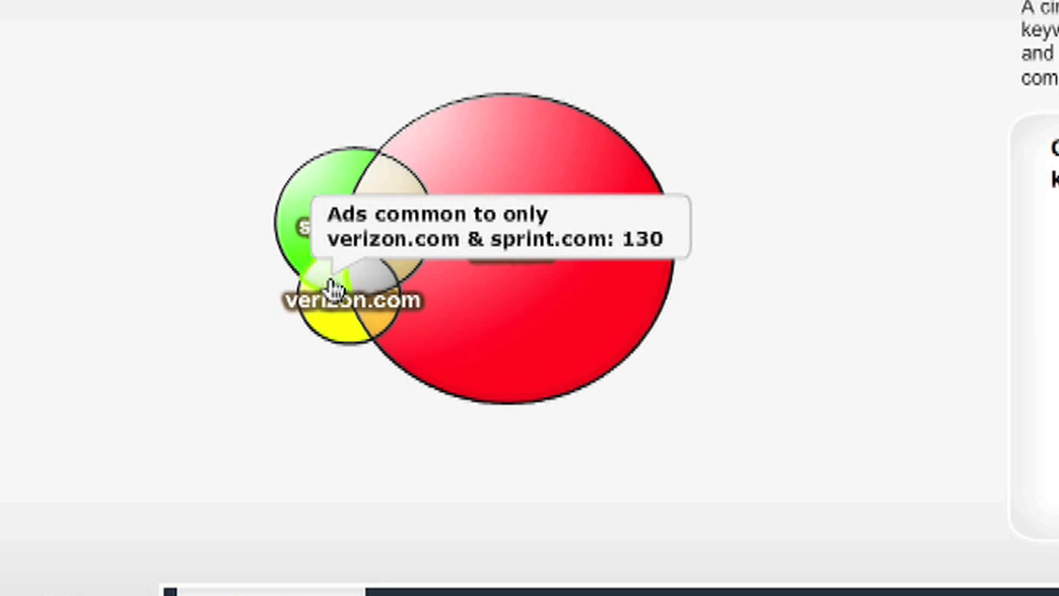
pyautogui.moveTo(366, 287)
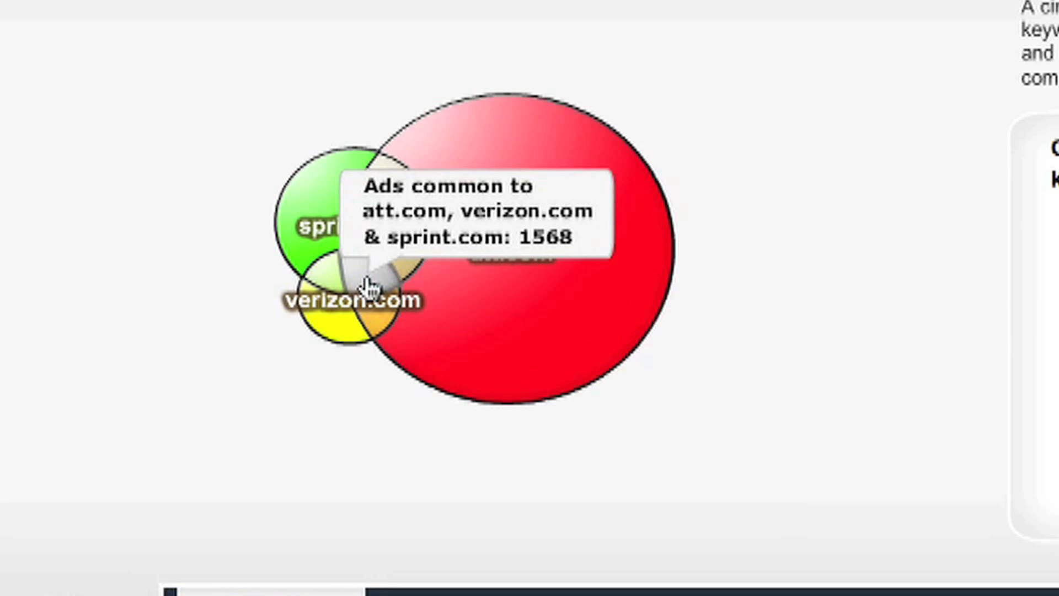
pyautogui.click(366, 288)
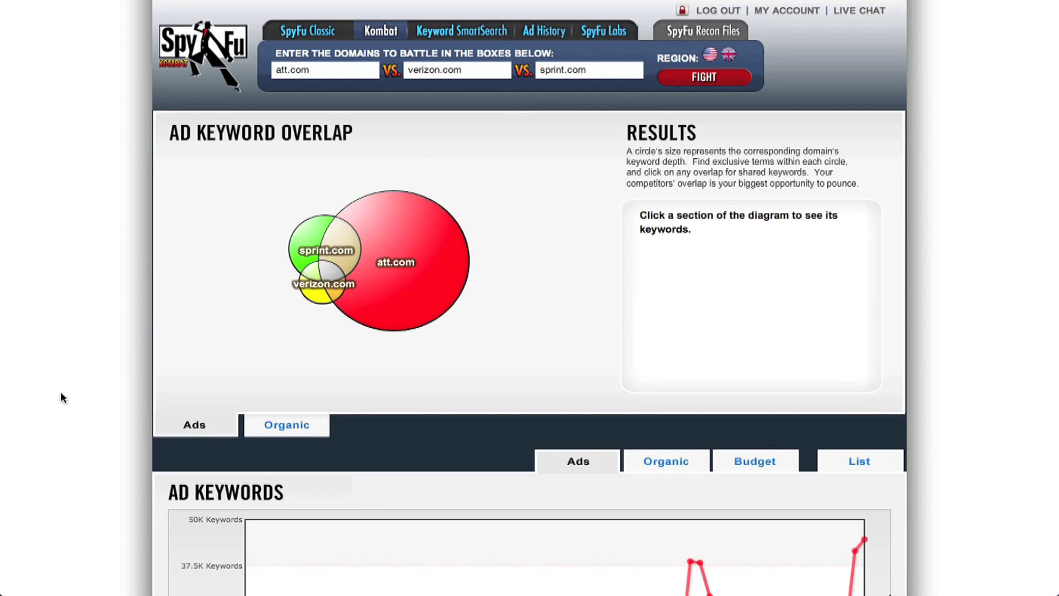
pyautogui.scroll(-5, 60, 397)
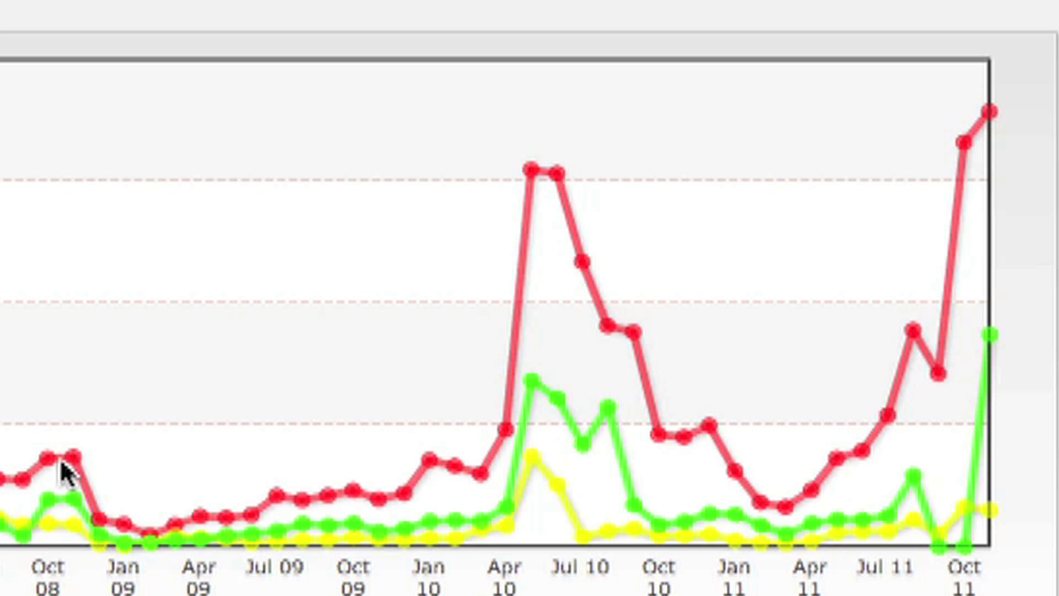
pyautogui.moveTo(46, 473)
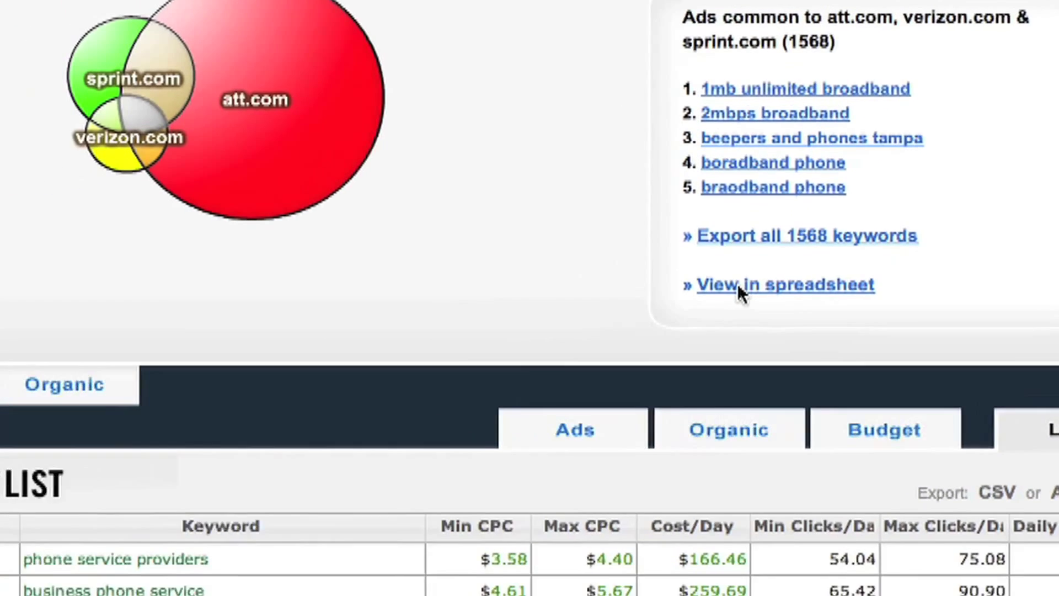
pyautogui.scroll(-5, 632, 259)
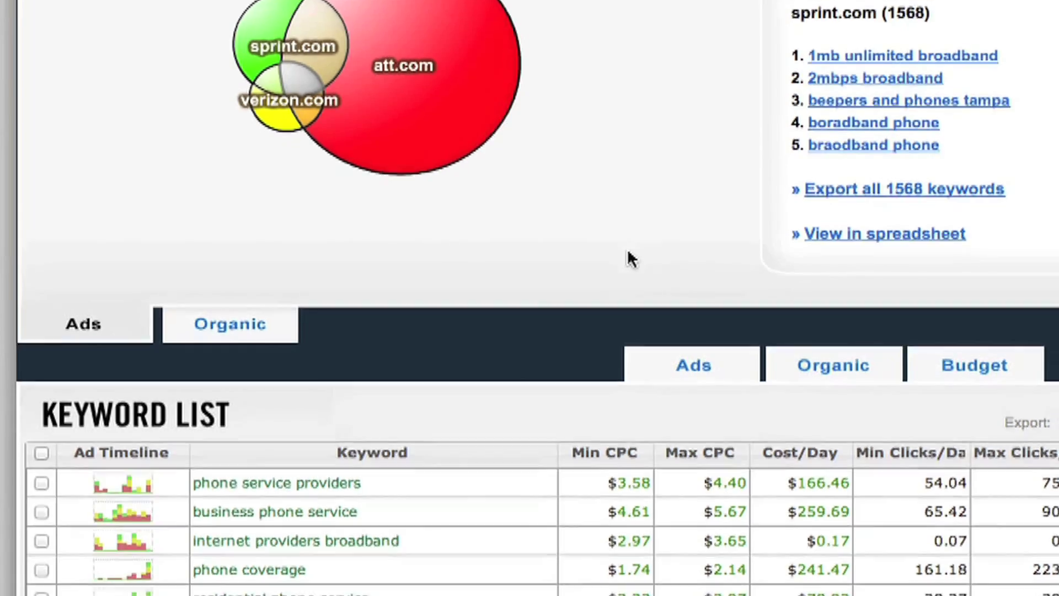
pyautogui.scroll(-5, 627, 256)
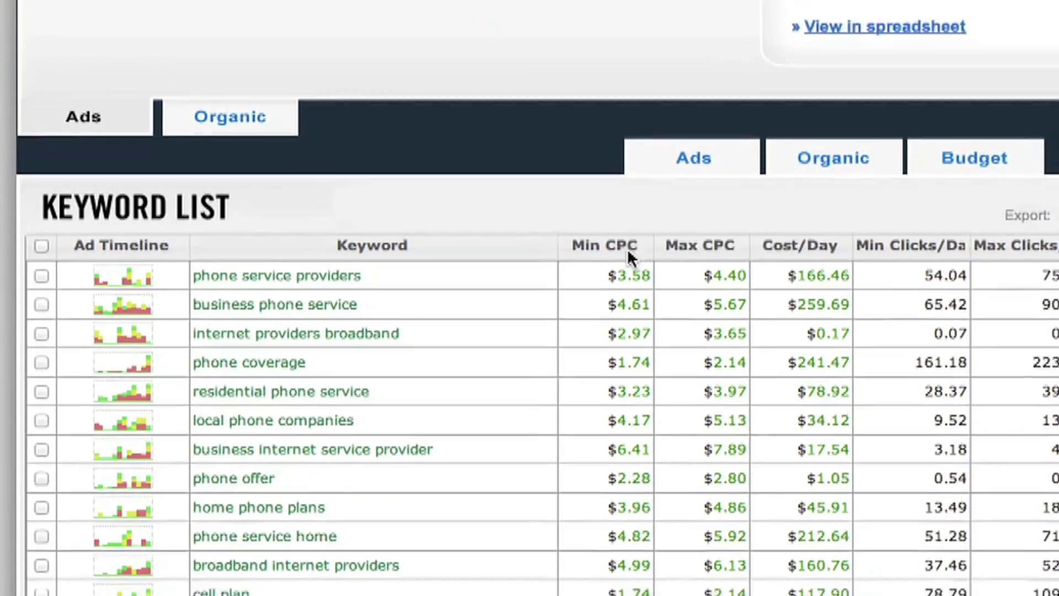
pyautogui.scroll(-3, 628, 252)
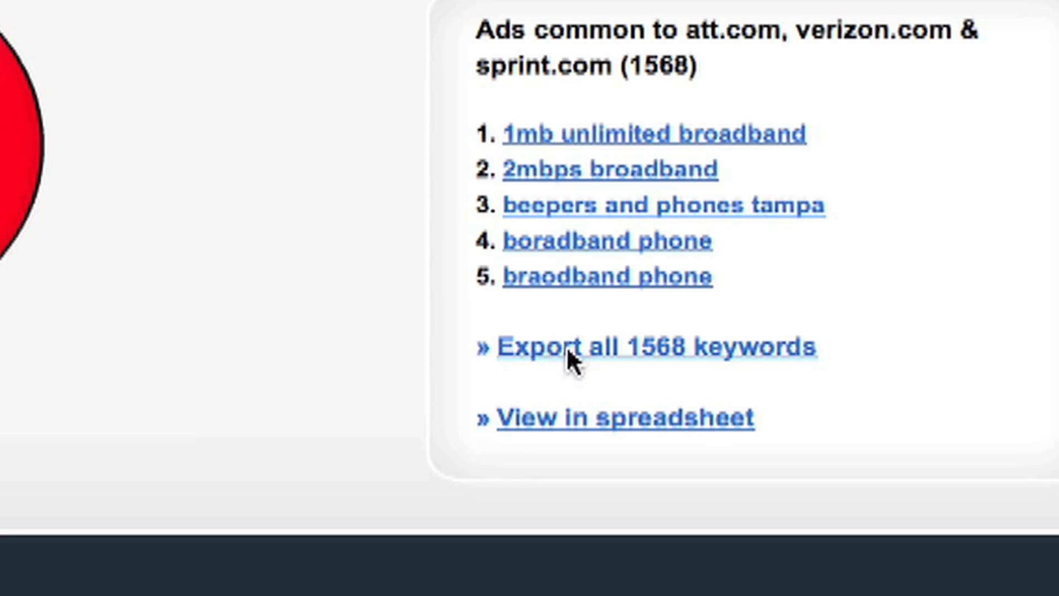
pyautogui.doubleClick(567, 356)
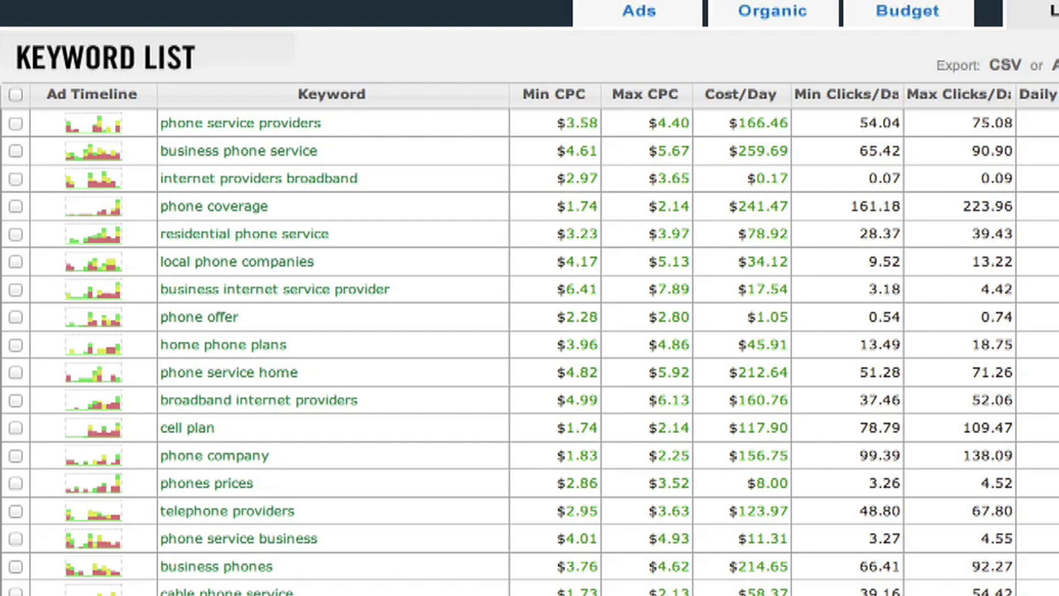
# Step: Select the phone coverage, local phone companies, business phone service, business internet, and phone offer keywords, plus one more
pyautogui.click(15, 207)
pyautogui.click(15, 262)
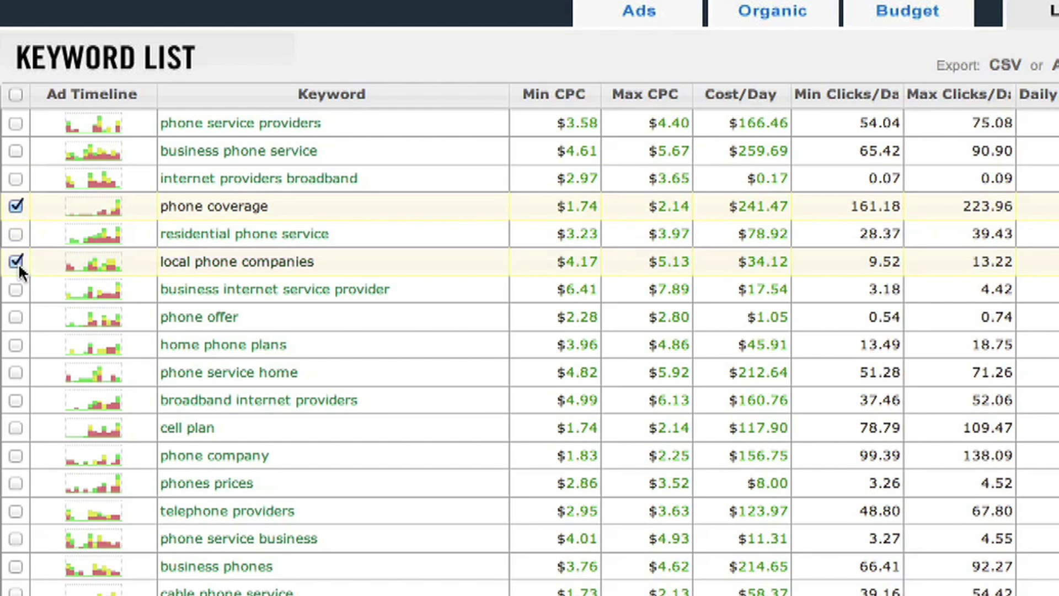
pyautogui.click(16, 151)
pyautogui.click(16, 289)
pyautogui.click(15, 316)
pyautogui.click(1001, 66)
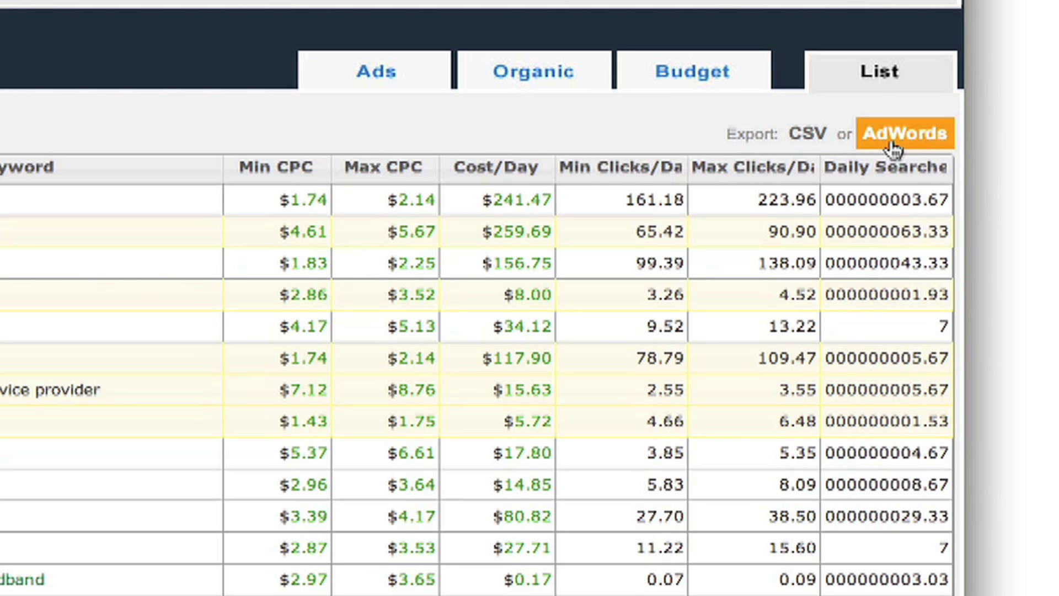
# Step: Copy the selection as phrase-match AdWords keywords at 1.2× average price into AdWords spreadsheet entry
pyautogui.click(894, 148)
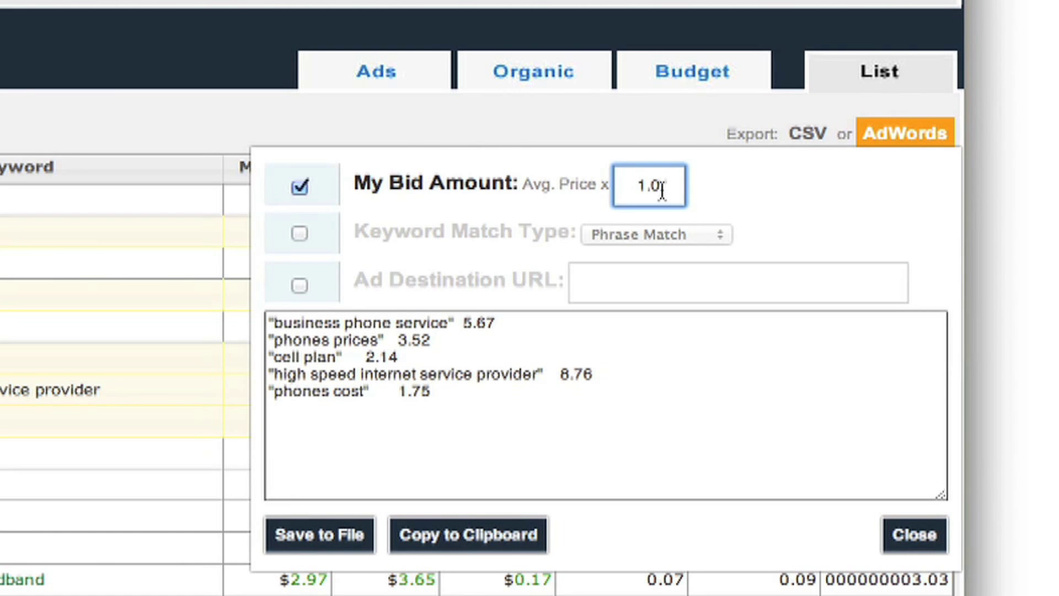
pyautogui.press('BackSpace')
pyautogui.write('2')
pyautogui.click(301, 239)
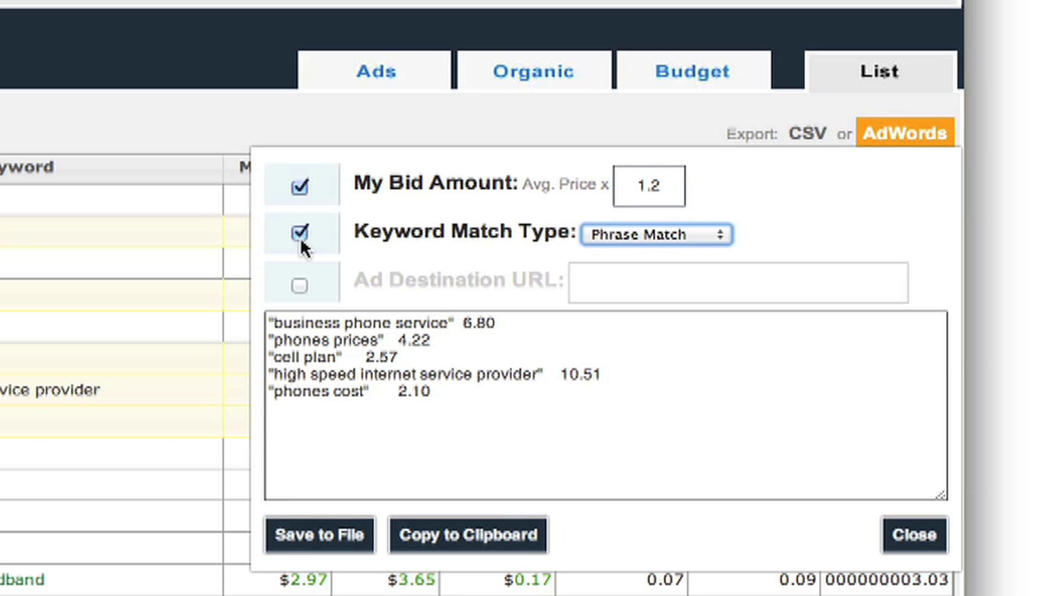
pyautogui.click(298, 286)
pyautogui.click(296, 287)
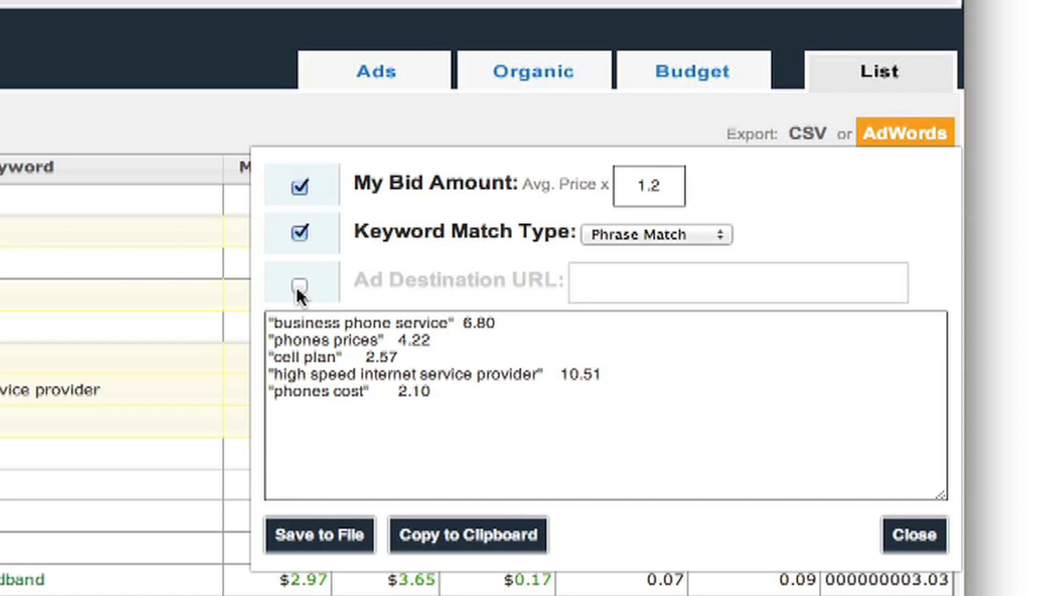
pyautogui.click(493, 550)
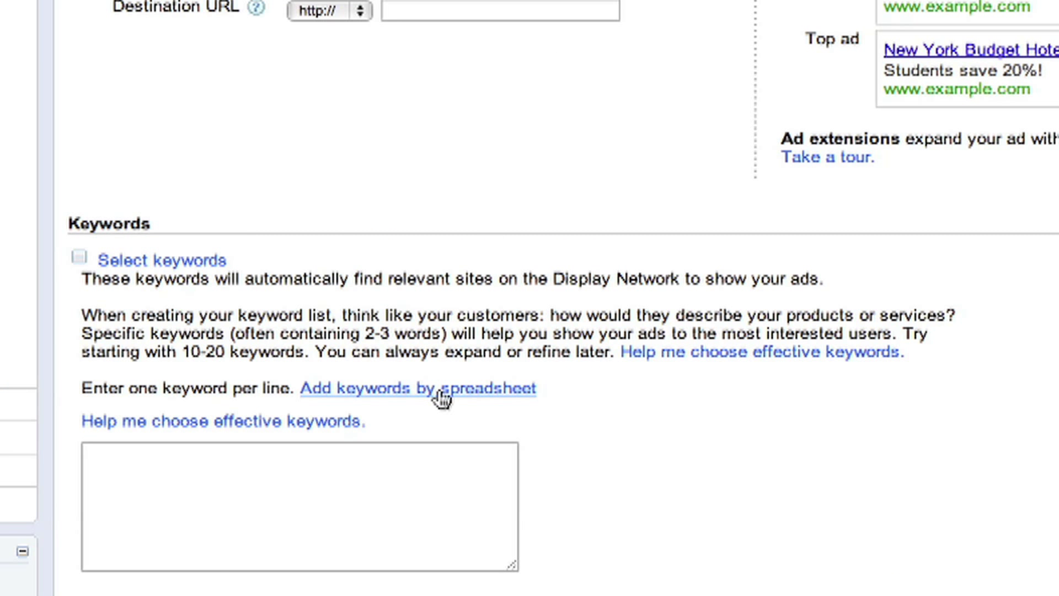
pyautogui.click(441, 392)
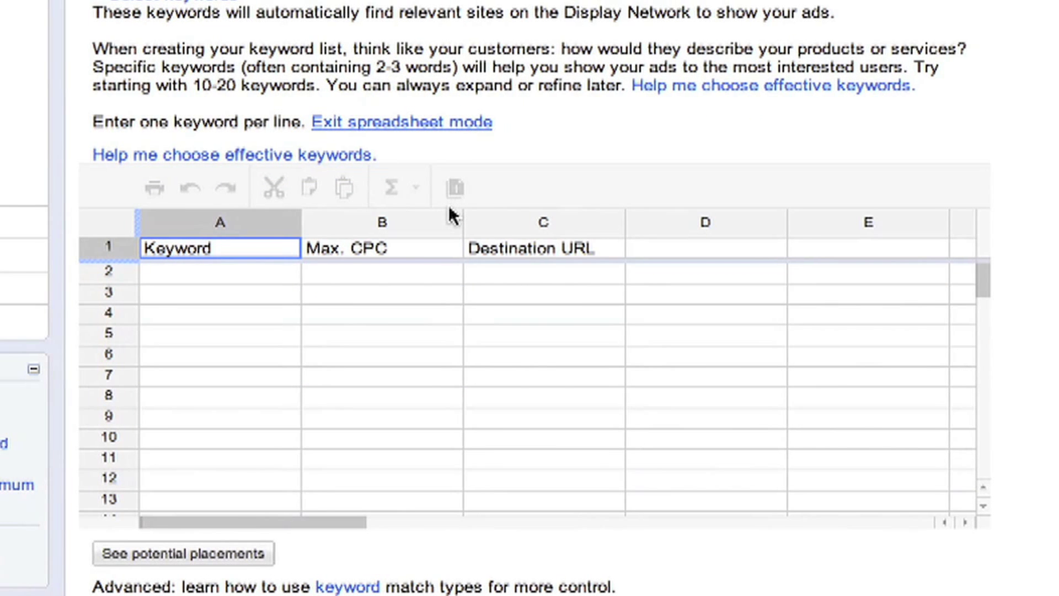